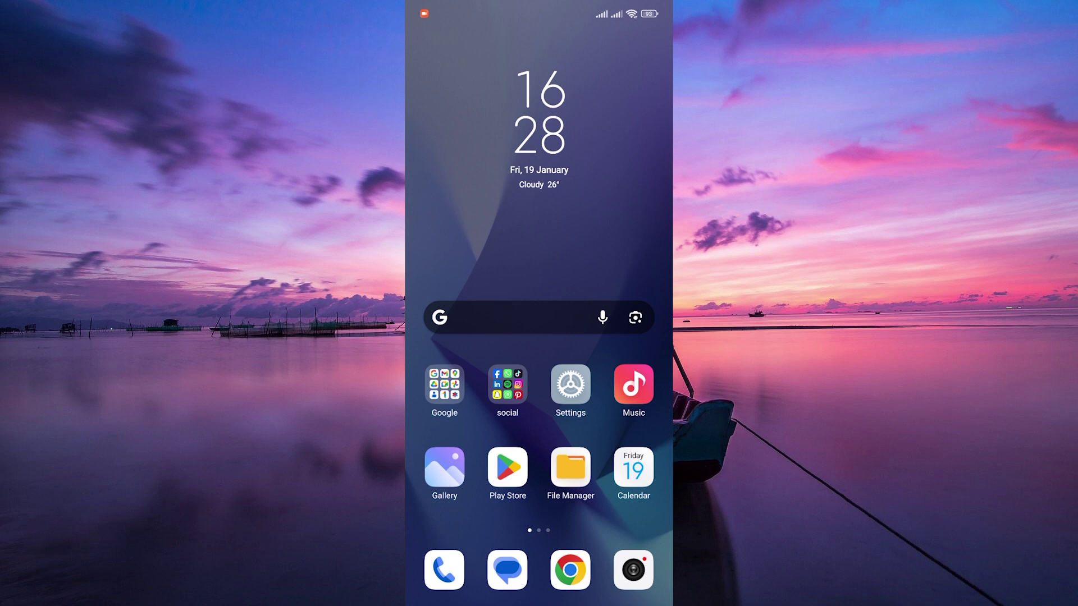
Launch Google Messages from the dock icon on the home screen.
left_click(508, 570)
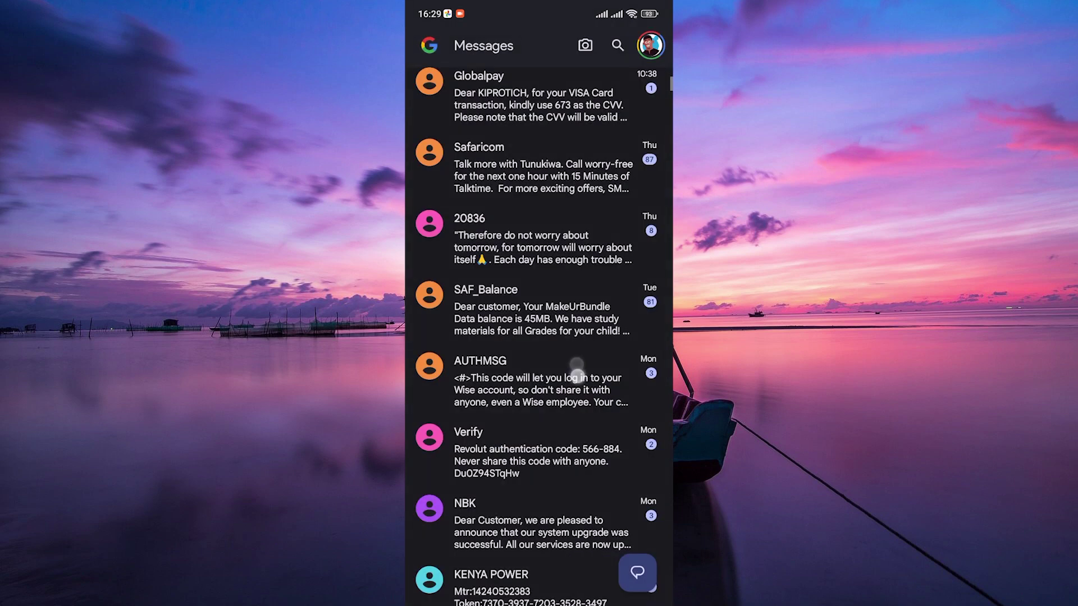
scroll(578, 371, "up", 3)
Select the Metropol, SAFARICOM, Globalpay and Safaricom threads and request their deletion.
left_click(501, 107)
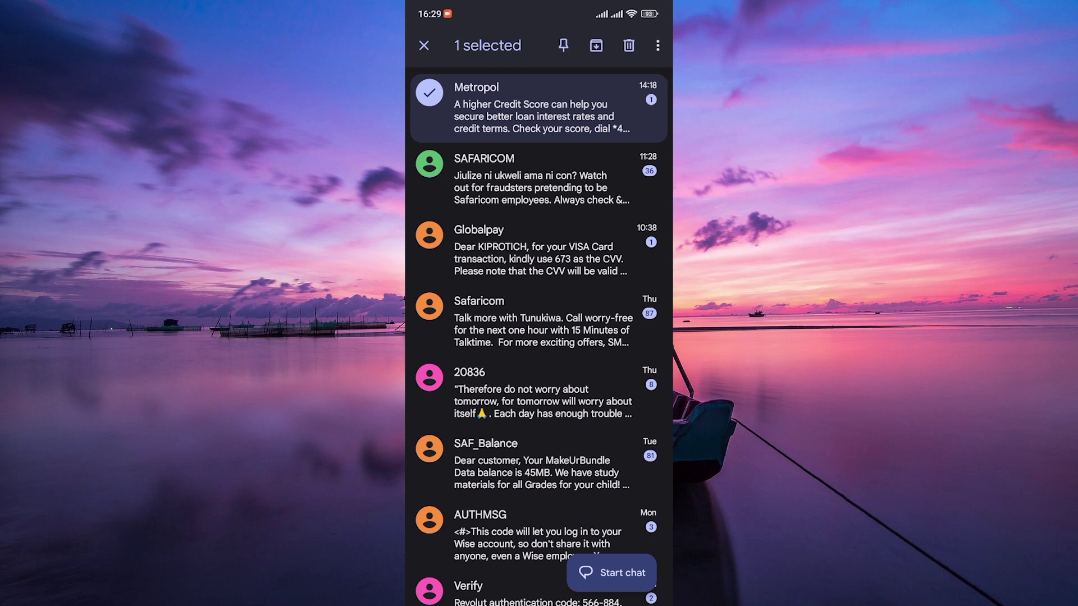
left_click(551, 178)
left_click(505, 249)
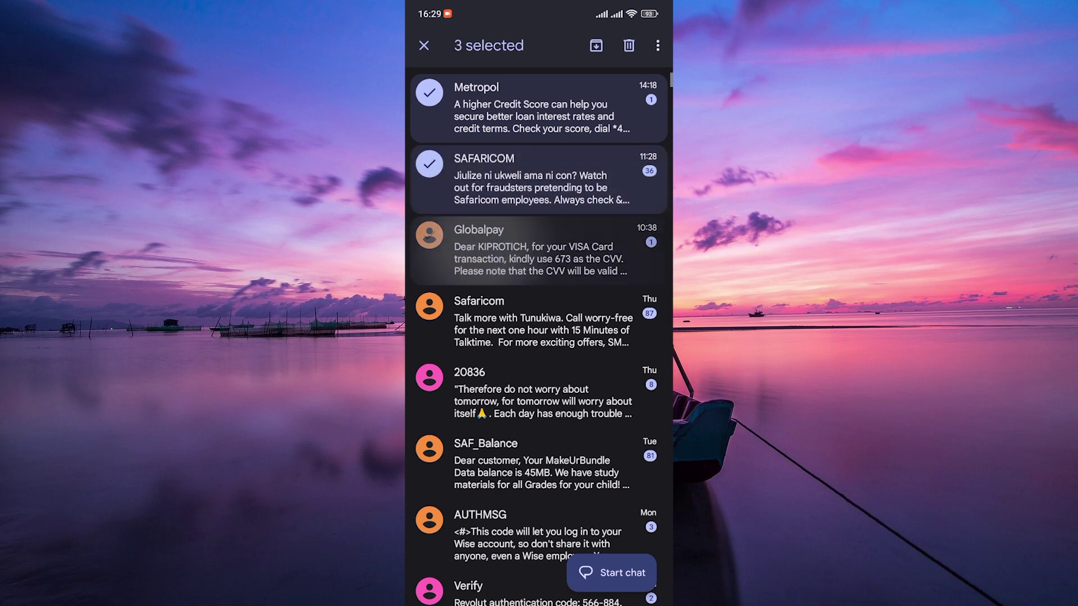
left_click(505, 319)
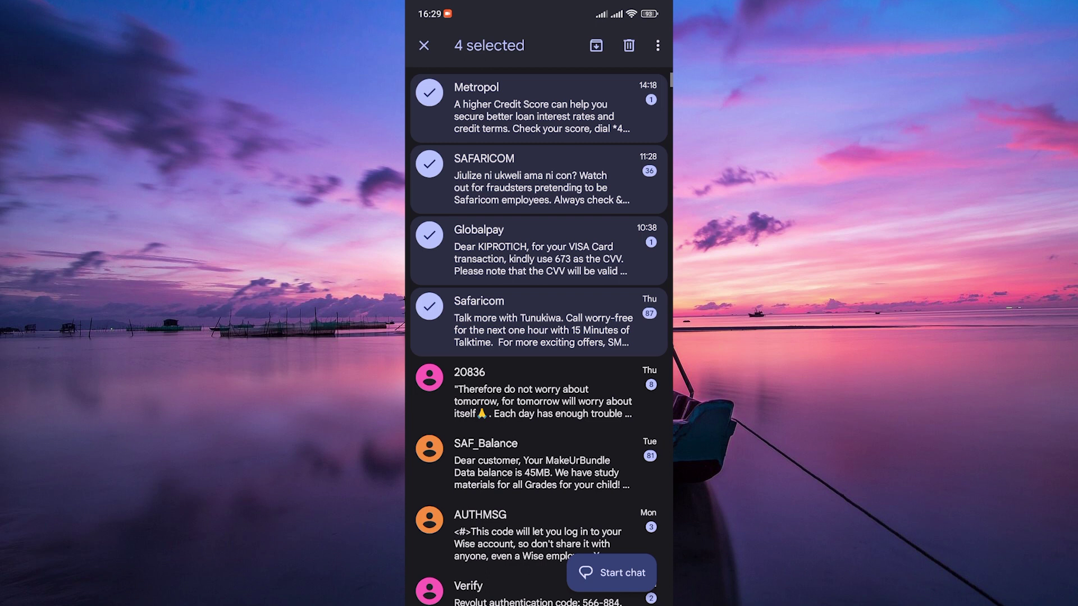
left_click(629, 46)
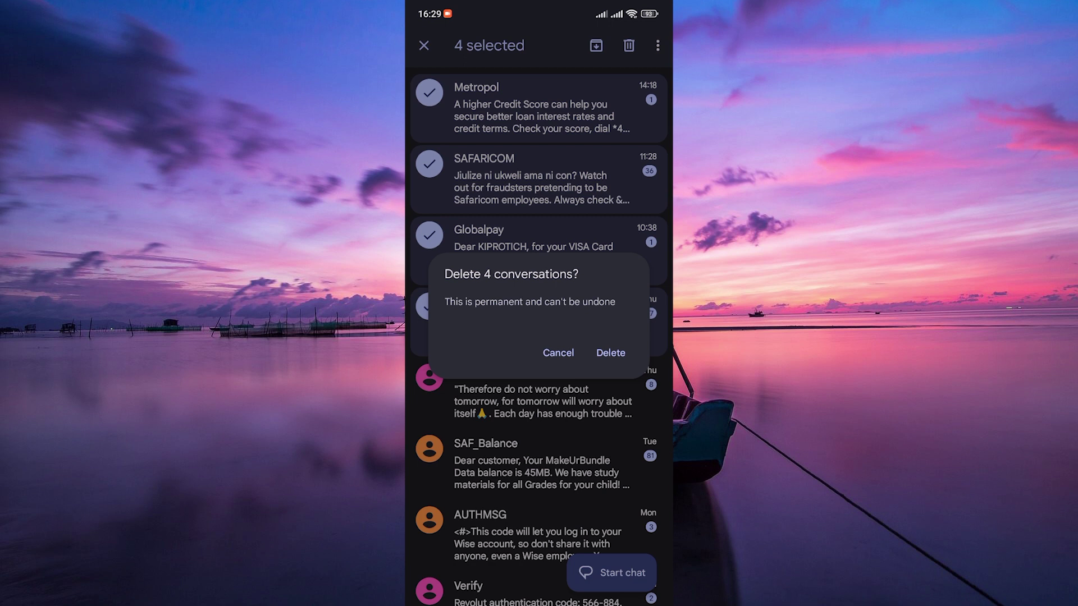
Confirm Delete so the four conversations are removed from the inbox.
left_click(610, 353)
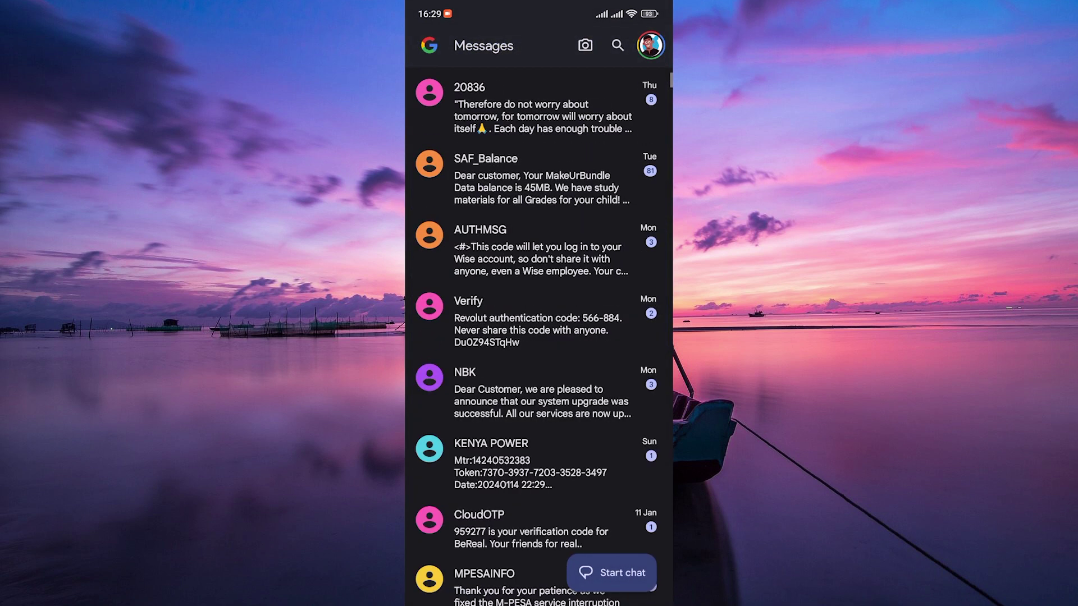